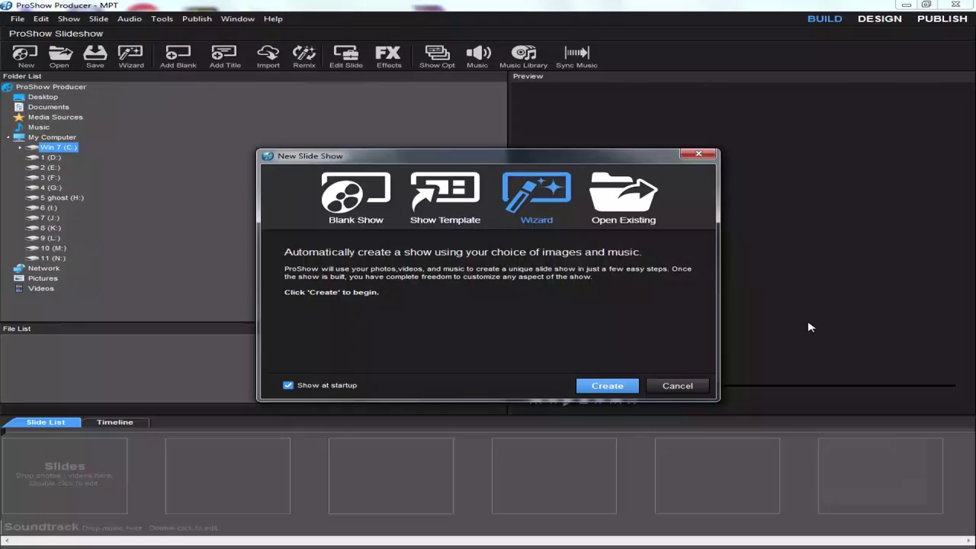
Start a new wizard show and keep the All Effects theme after looking through the available themes
left_click(607, 385)
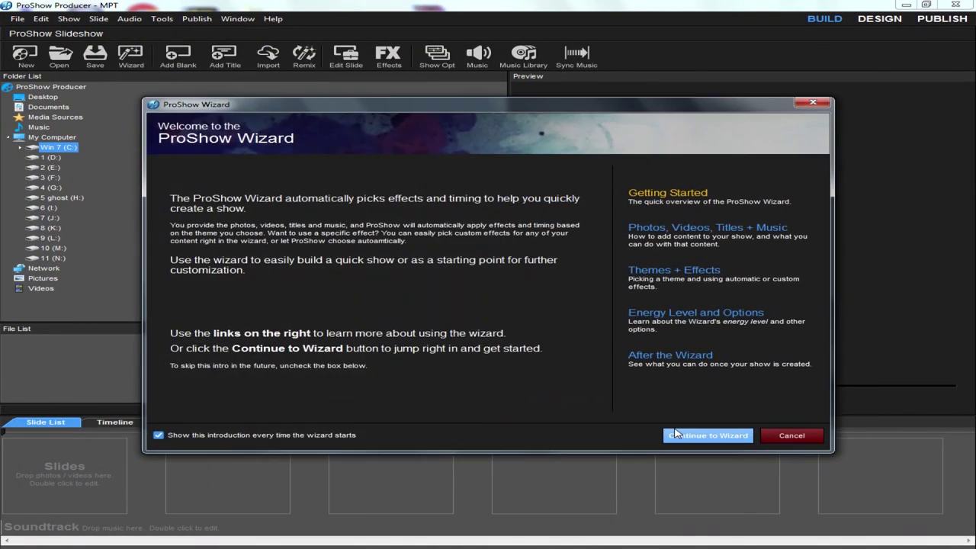
left_click(788, 370)
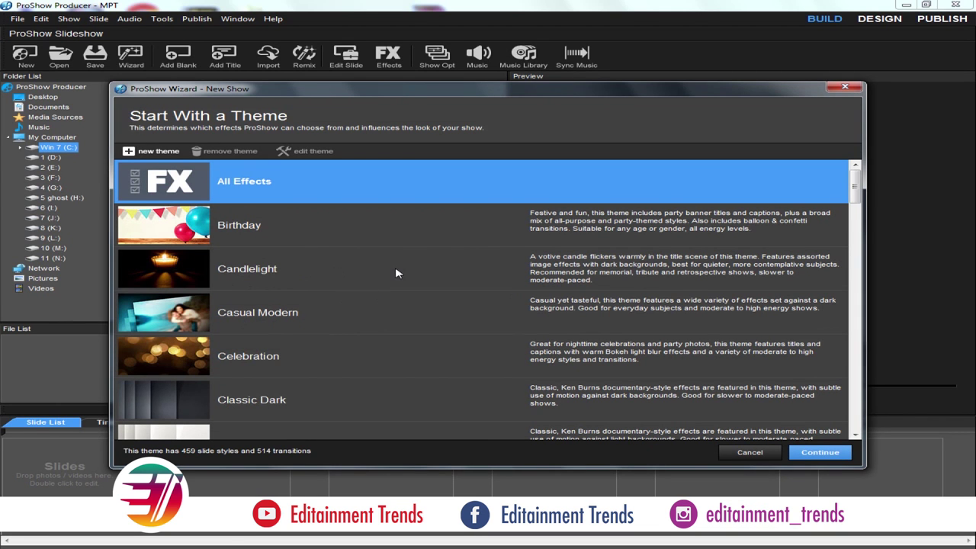
scroll(377, 276, "down", 2)
scroll(312, 276, "down", 3)
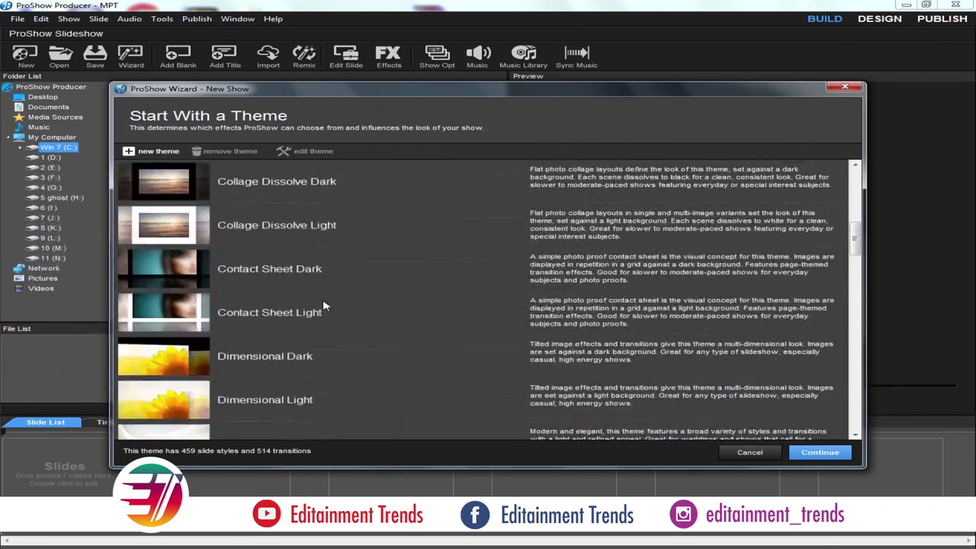
scroll(364, 302, "down", 1)
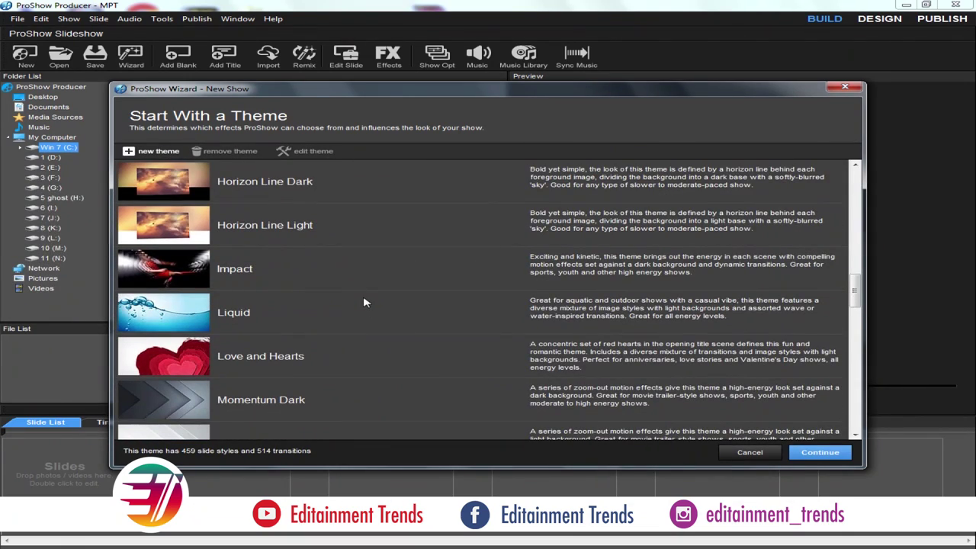
scroll(363, 302, "down", 2)
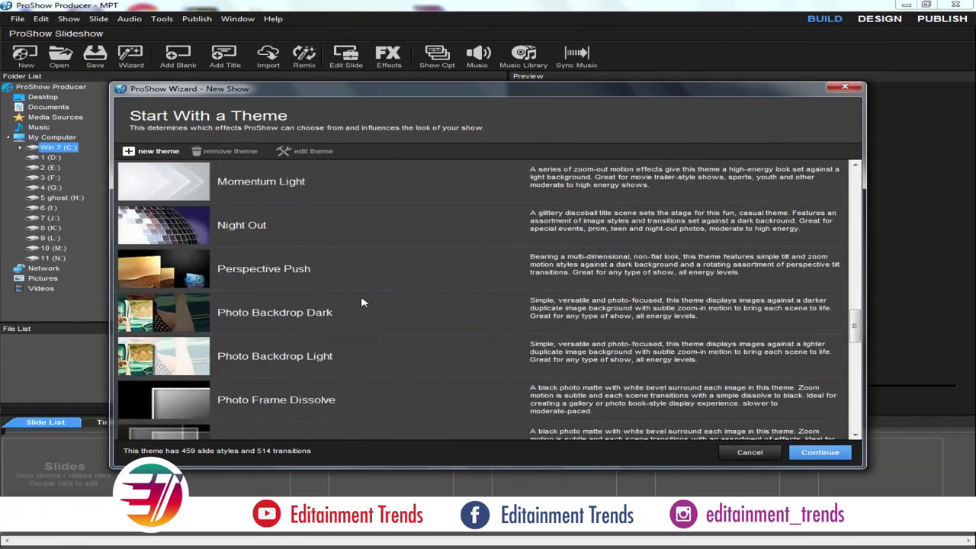
scroll(360, 301, "down", 4)
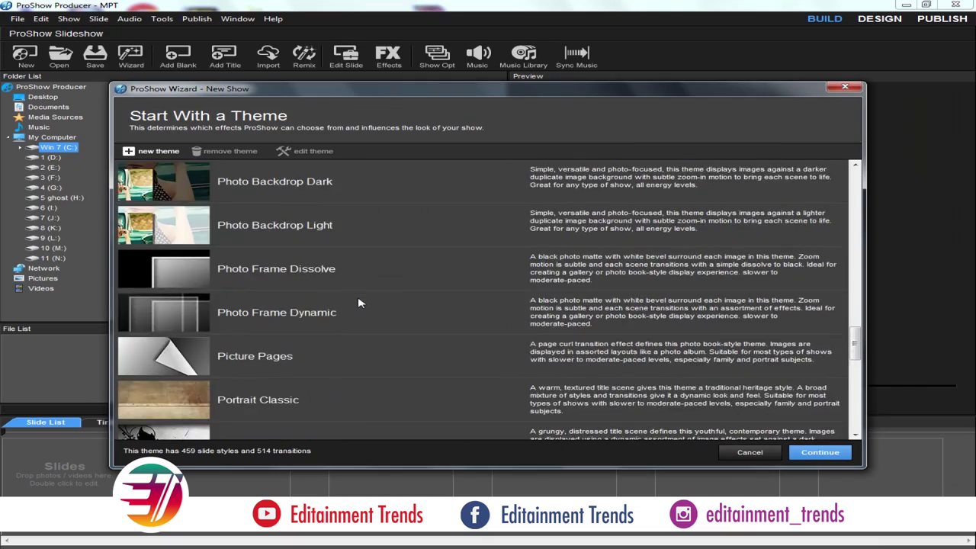
scroll(374, 327, "down", 1)
scroll(387, 349, "up", 15)
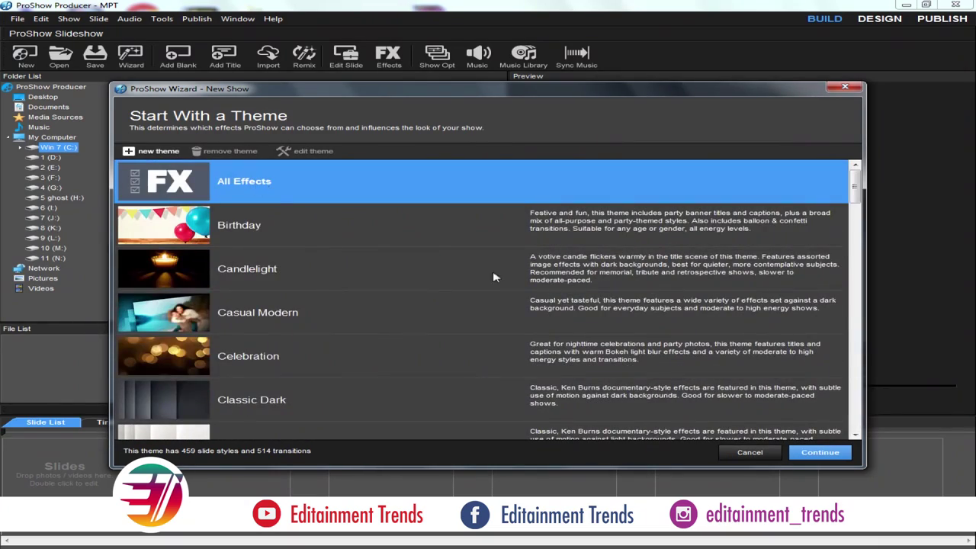
left_click(811, 455)
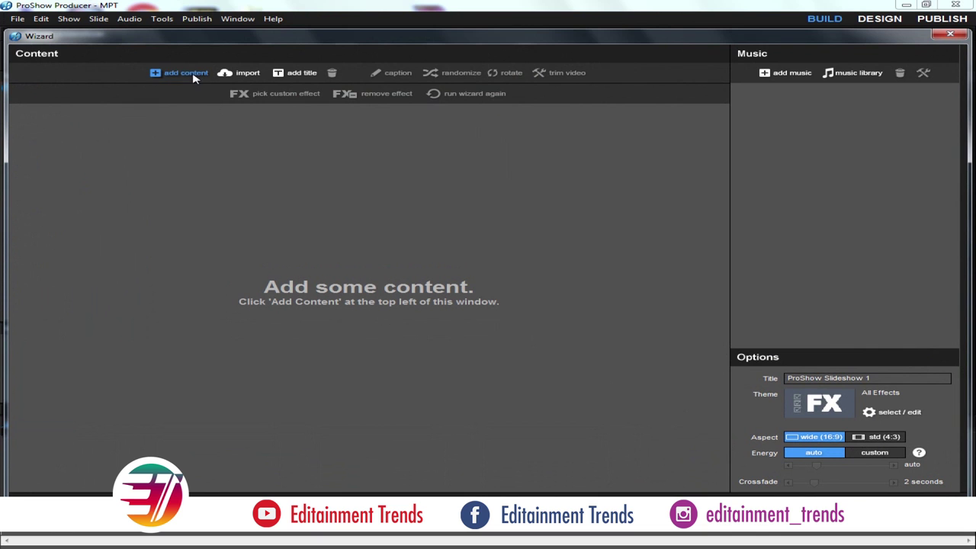
Add all nine wedding images from the New folder in Downloads to the show, preview it and return to the wizard
left_click(192, 76)
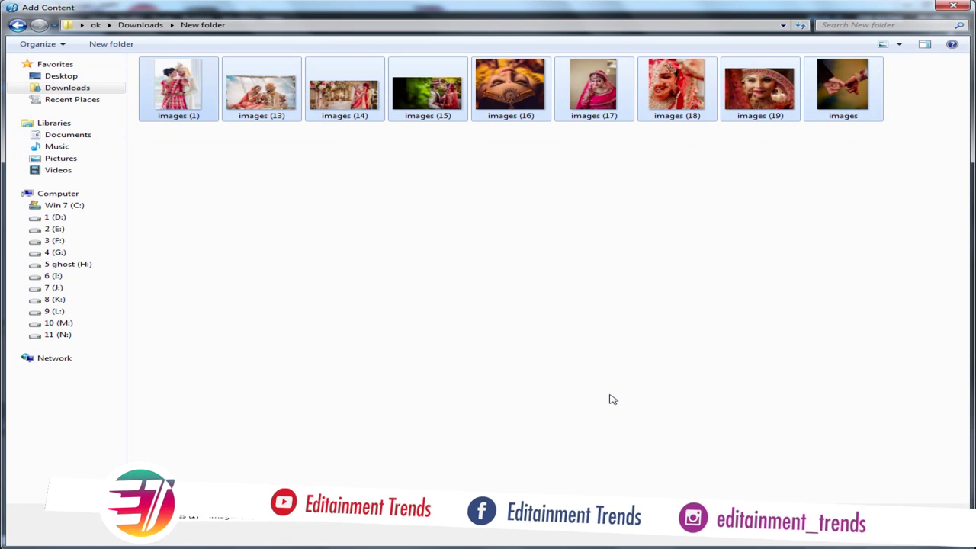
left_click(838, 531)
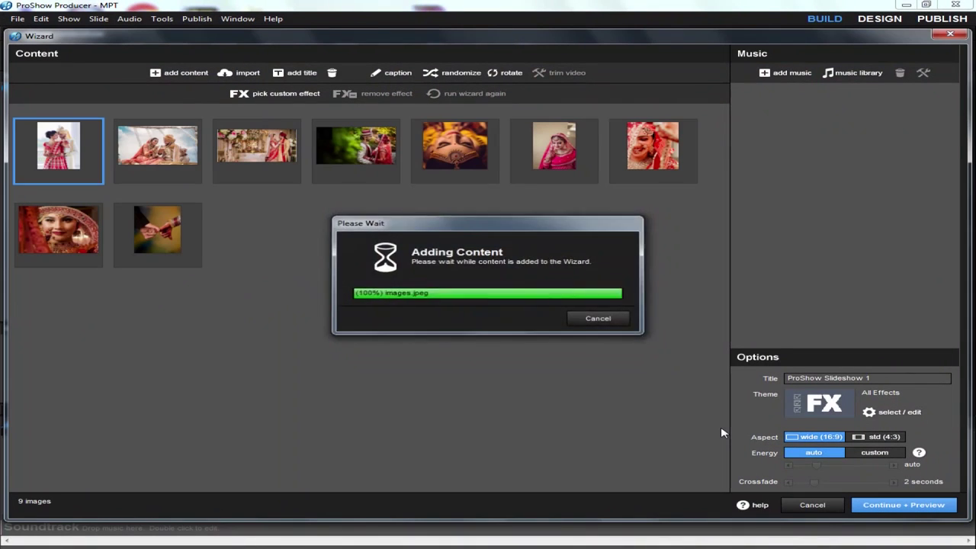
left_click(906, 505)
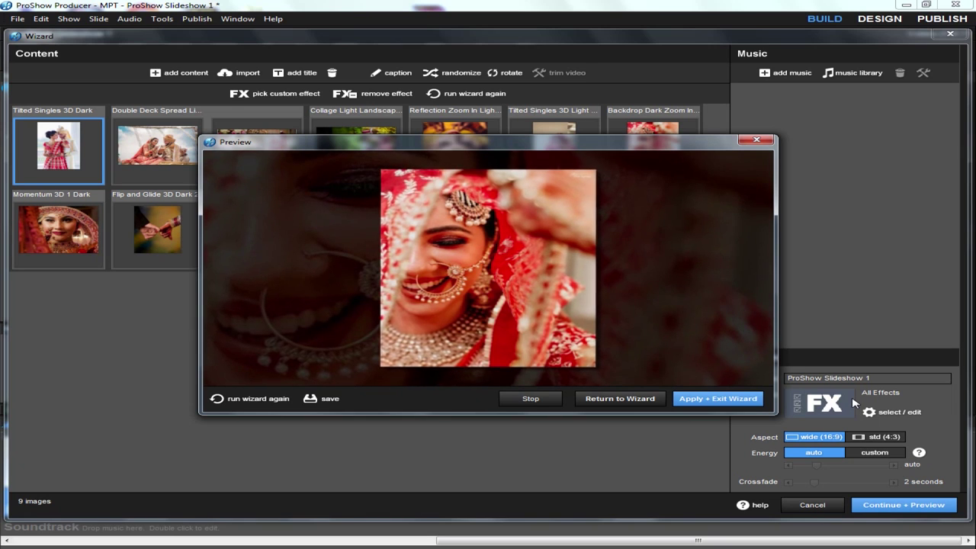
left_click(629, 398)
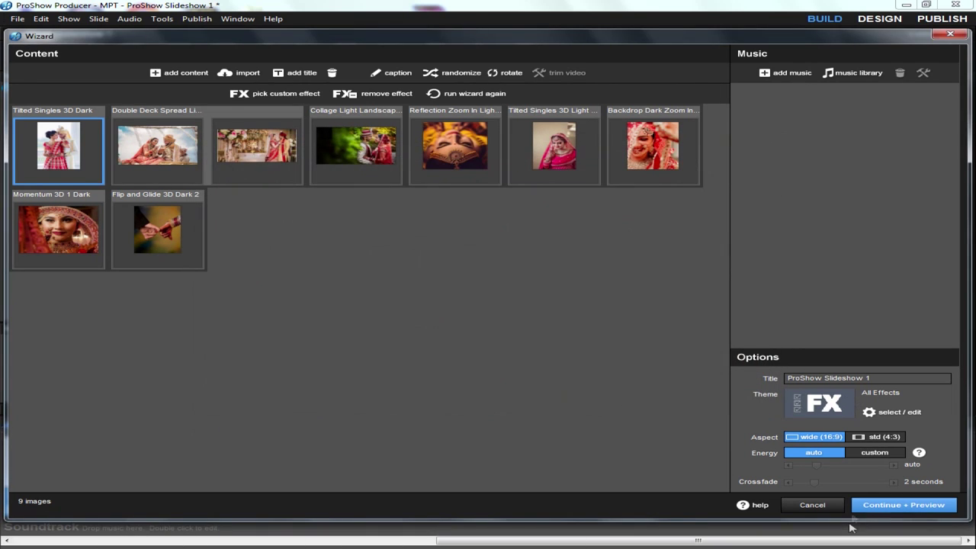
Set the show's theme to Birthday, preview the result and return to the wizard
left_click(872, 411)
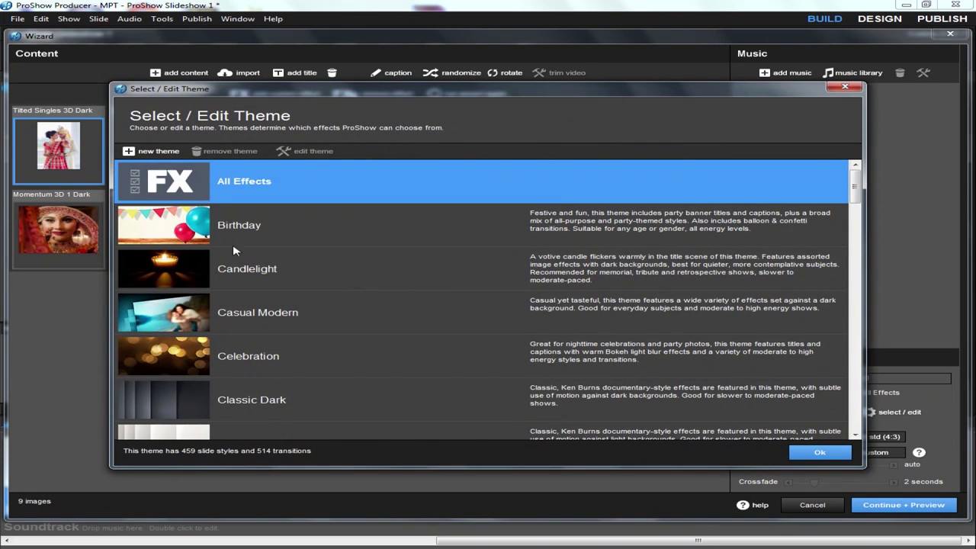
left_click(185, 225)
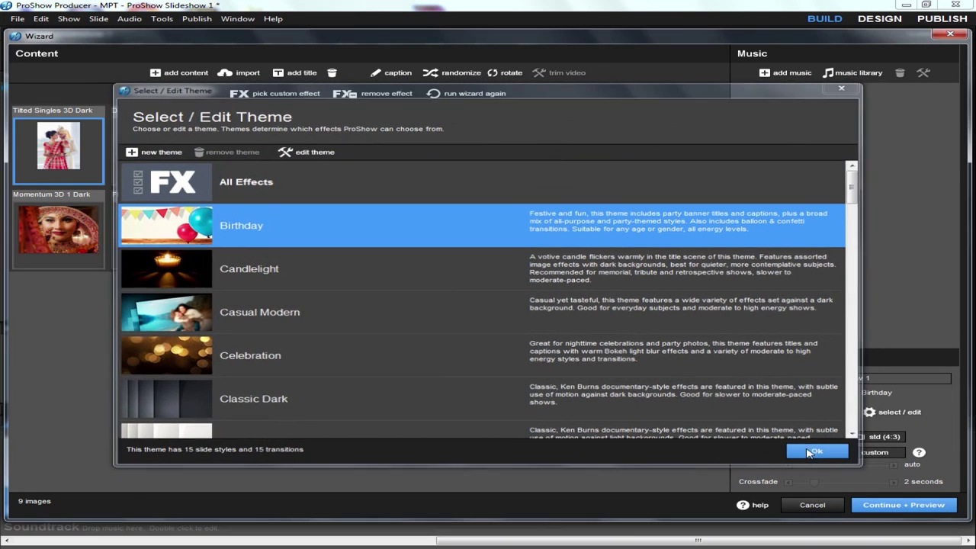
left_click(819, 452)
left_click(907, 507)
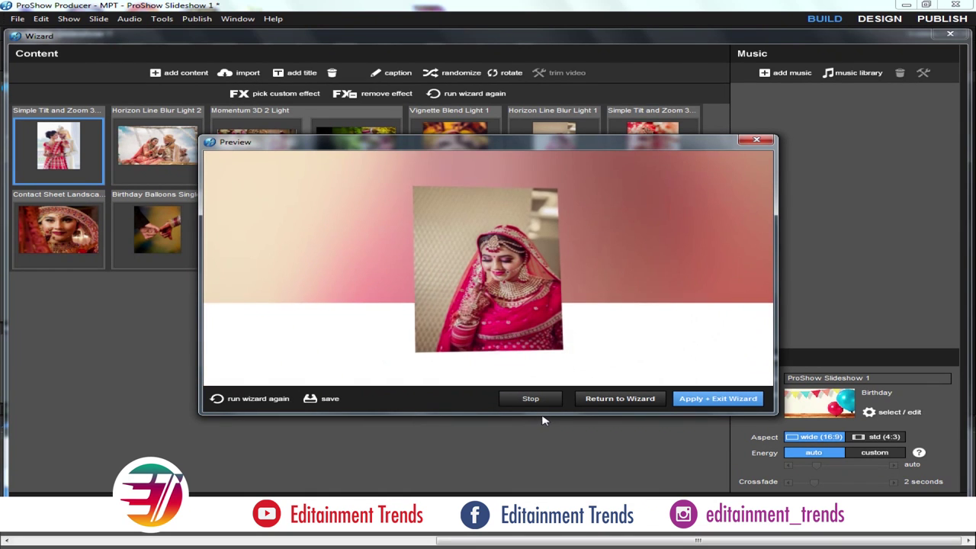
left_click(607, 398)
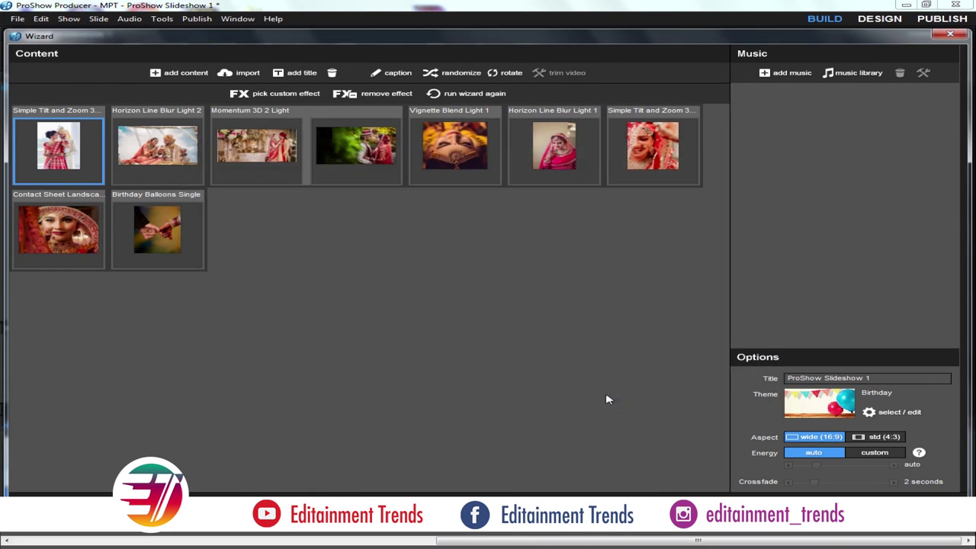
Set the show's theme to Casual Modern, preview the result and return to the wizard
left_click(894, 411)
double_click(255, 312)
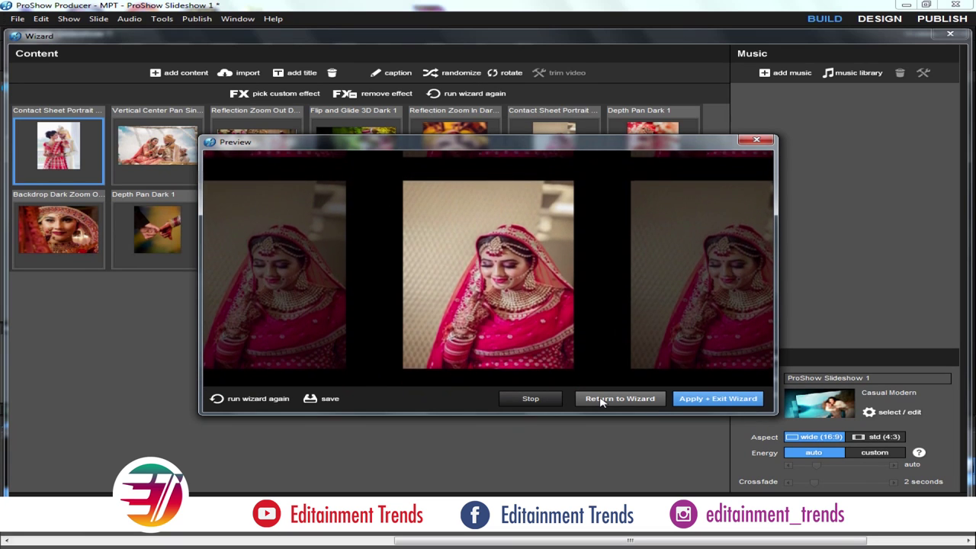
left_click(600, 402)
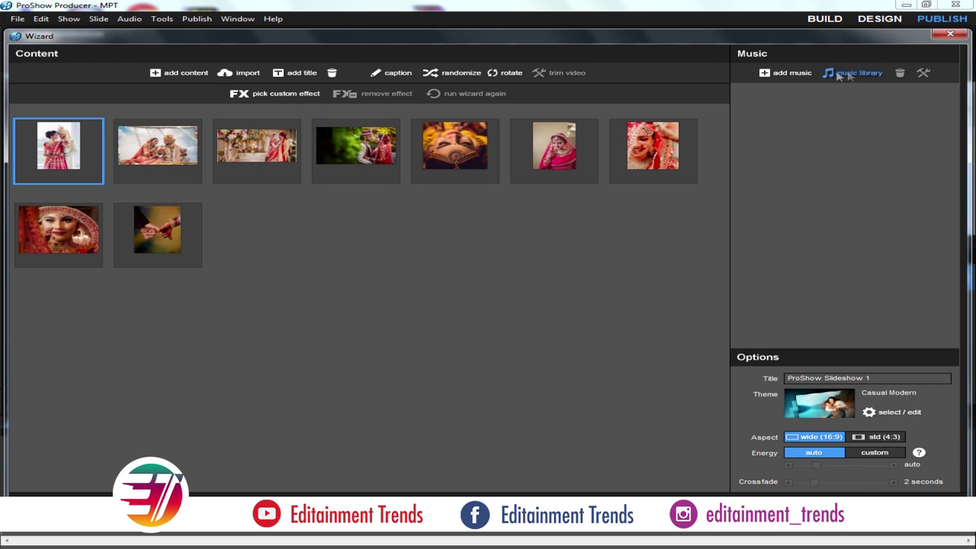
left_click(768, 73)
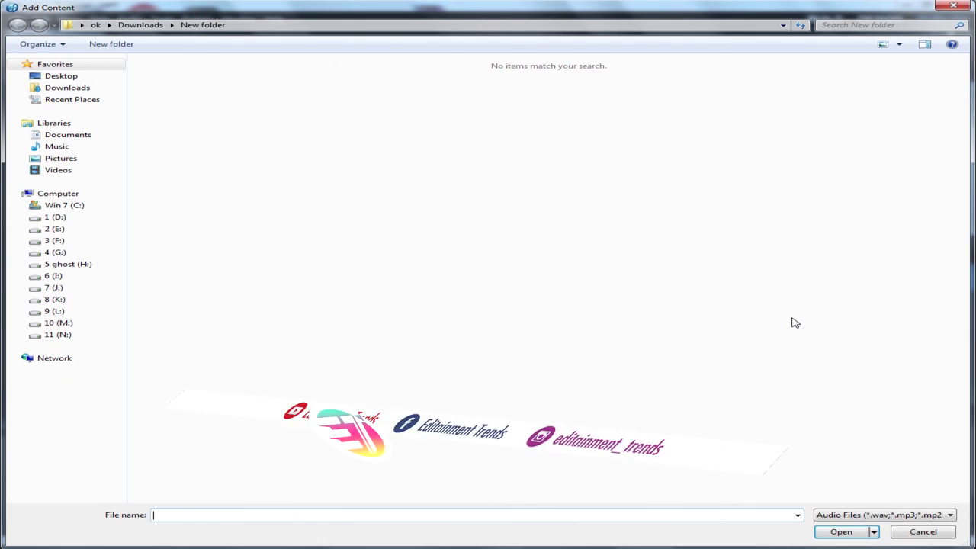
left_click(921, 531)
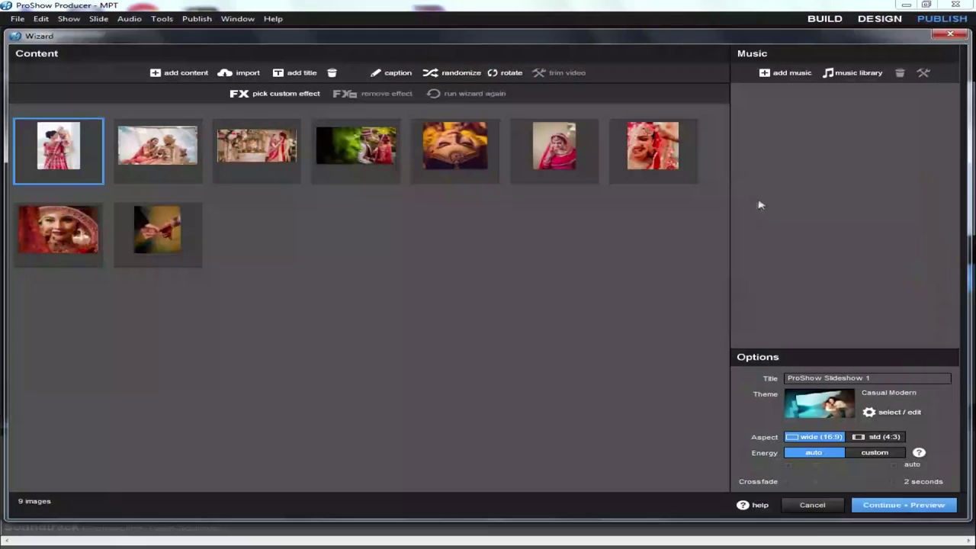
left_click(295, 73)
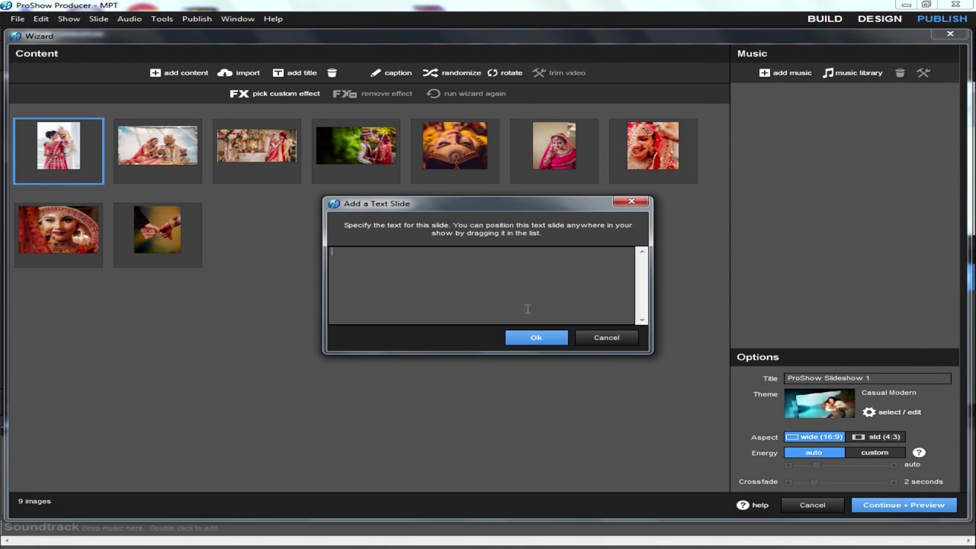
left_click(614, 339)
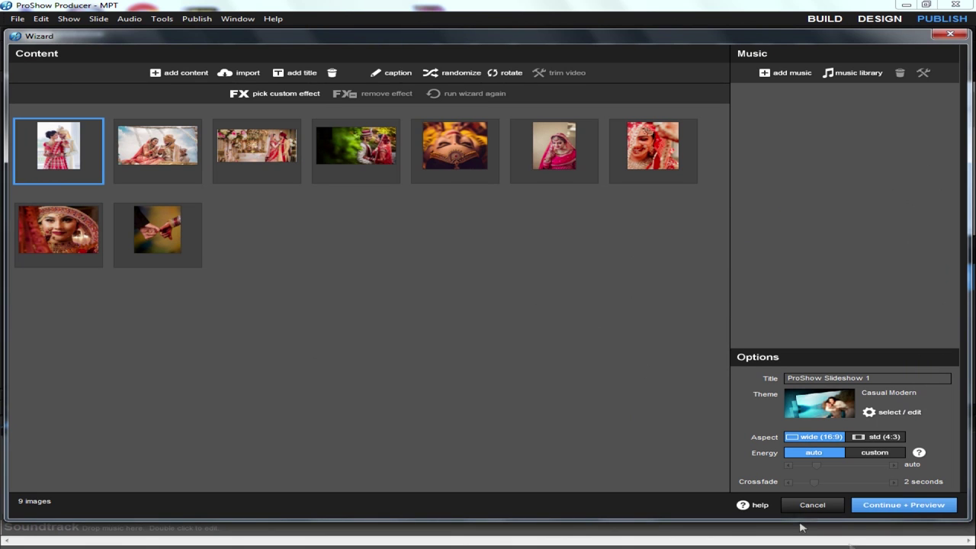
Generate the show from the wizard and add a title slide, closing the slide styles without applying one
left_click(899, 506)
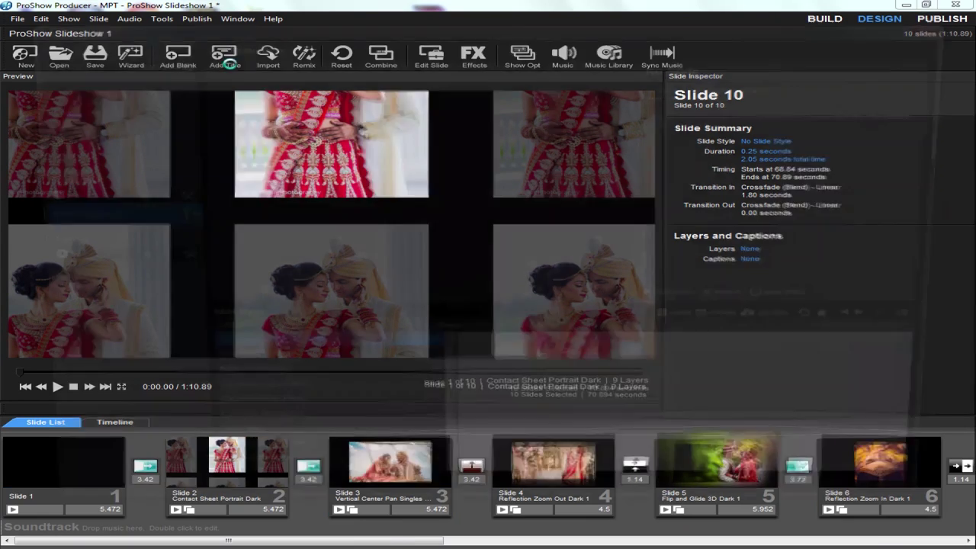
left_click(227, 66)
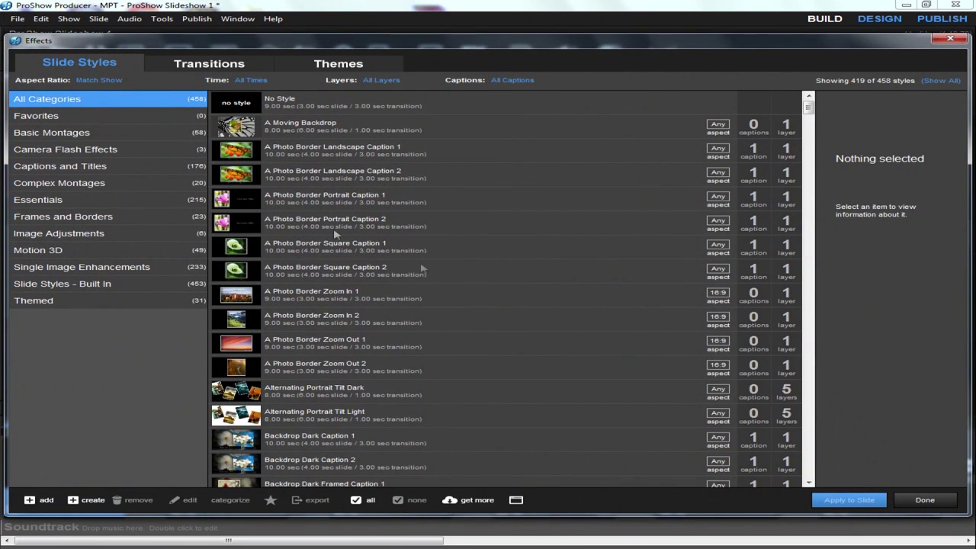
left_click(336, 230)
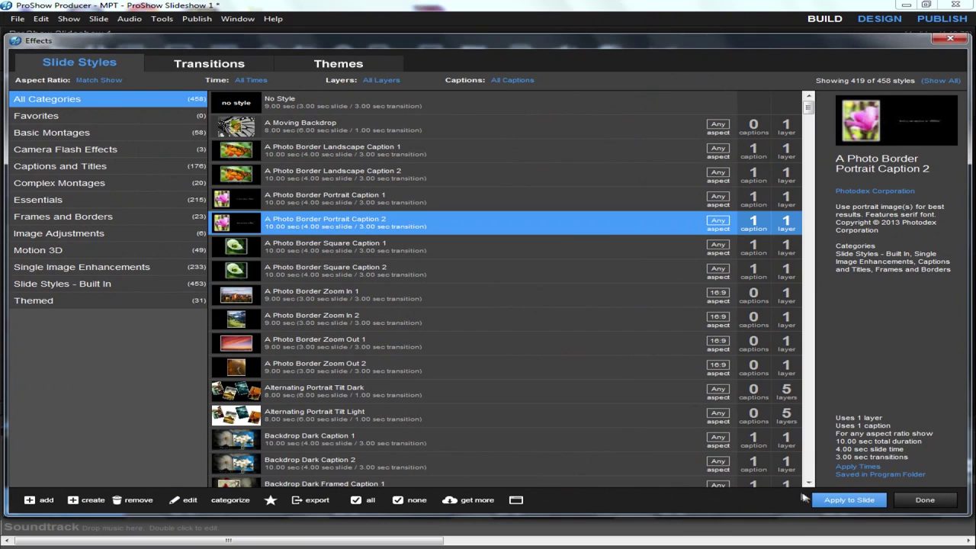
left_click(926, 500)
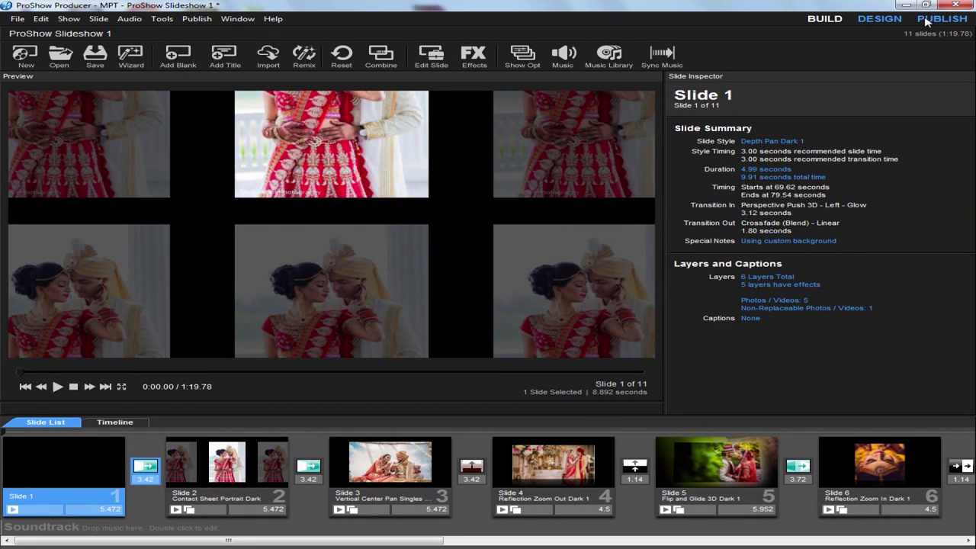
Publish the show as an MPEG-4 1080p (Full HD) video at 30fps High Quality, saved to the Desktop
left_click(926, 22)
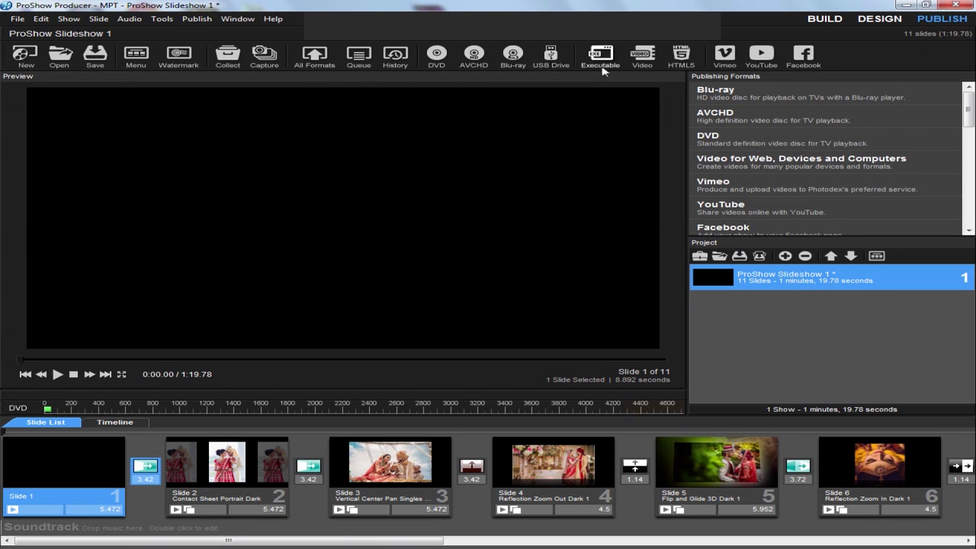
left_click(642, 61)
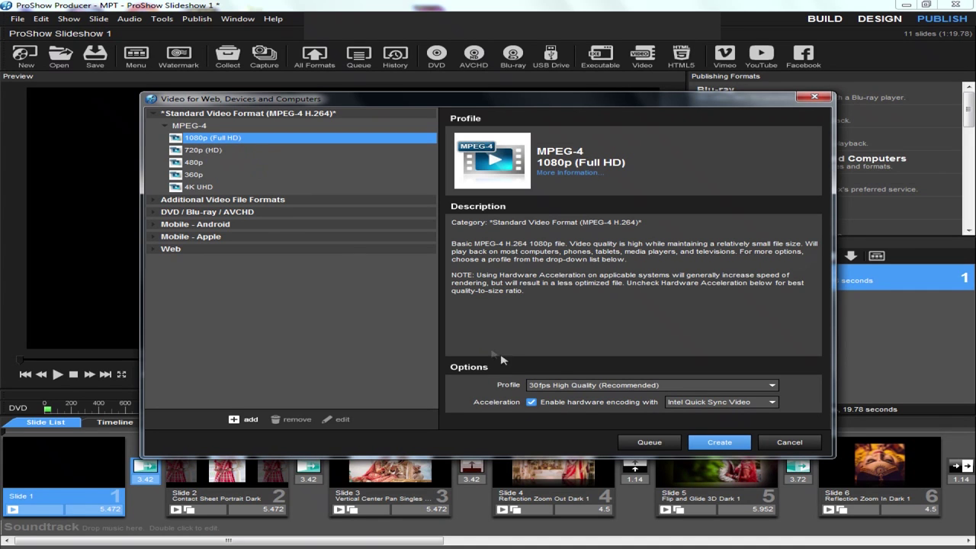
left_click(720, 444)
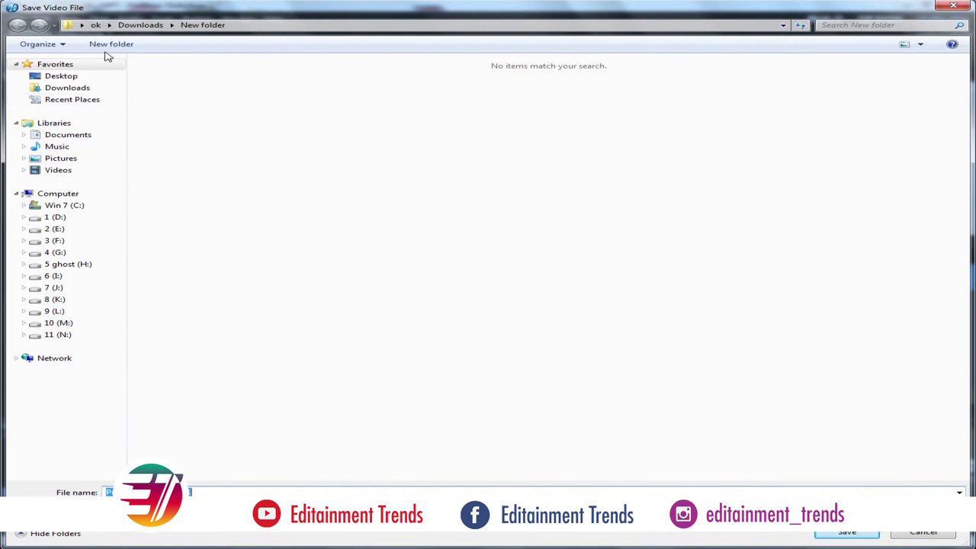
left_click(115, 76)
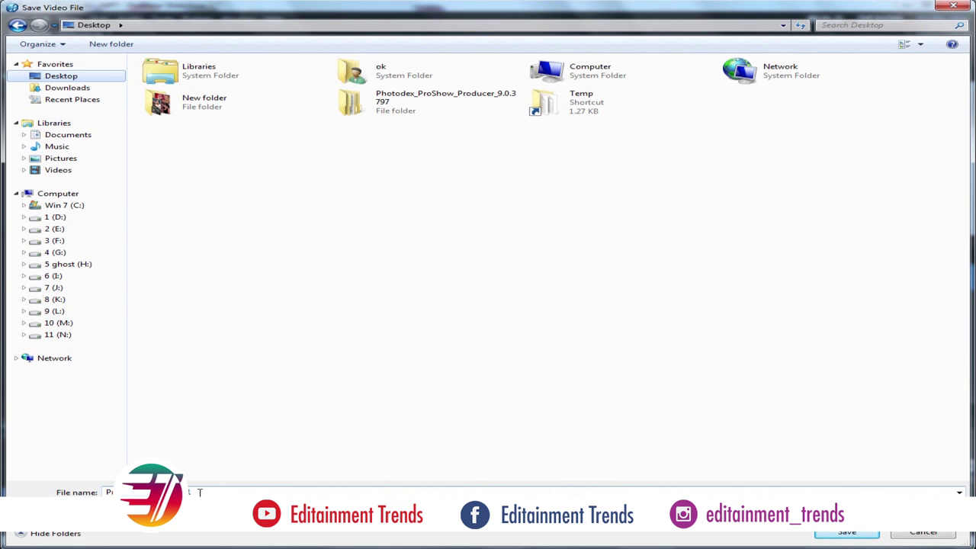
left_click(835, 537)
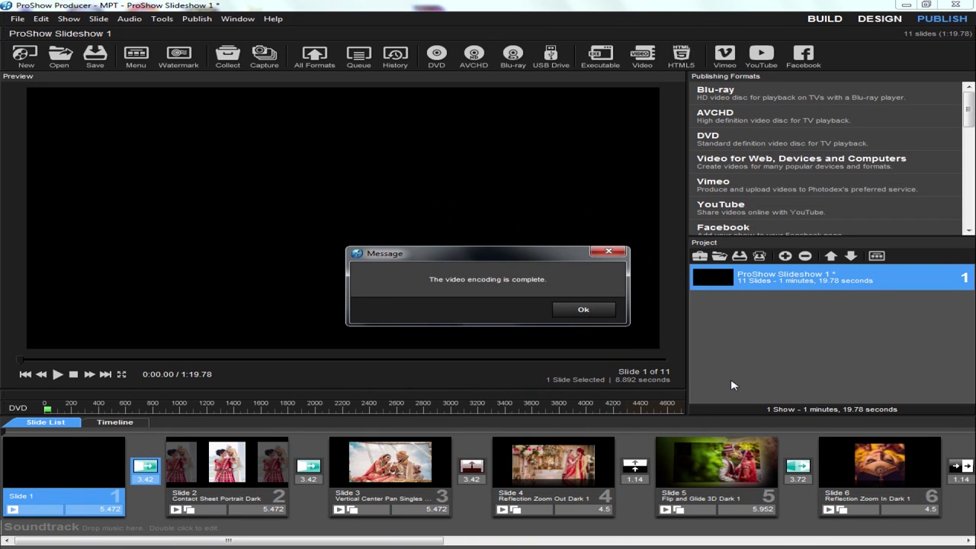
left_click(583, 310)
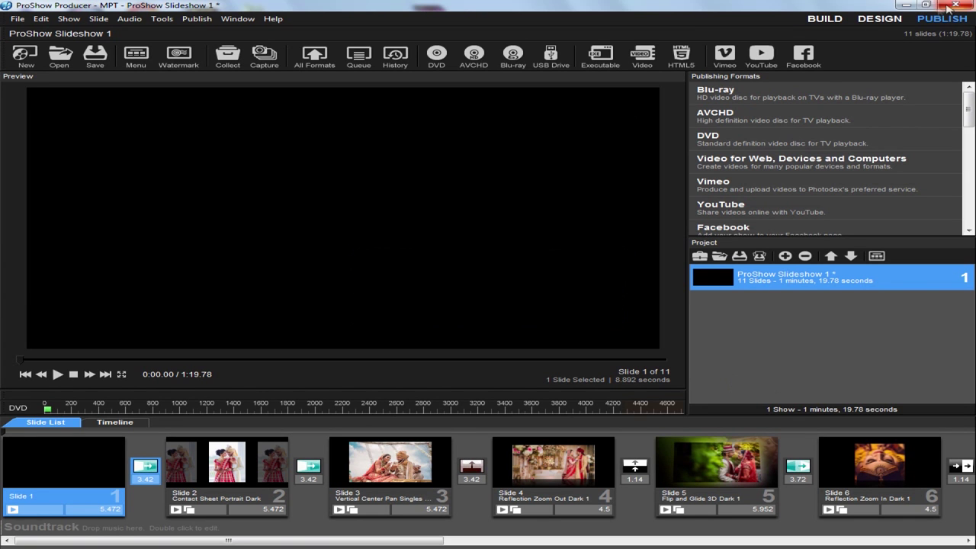
Switch to the desktop, open the exported ProShow Slideshow 1.mp4 and skip through it to check the slides
left_click(906, 5)
double_click(256, 189)
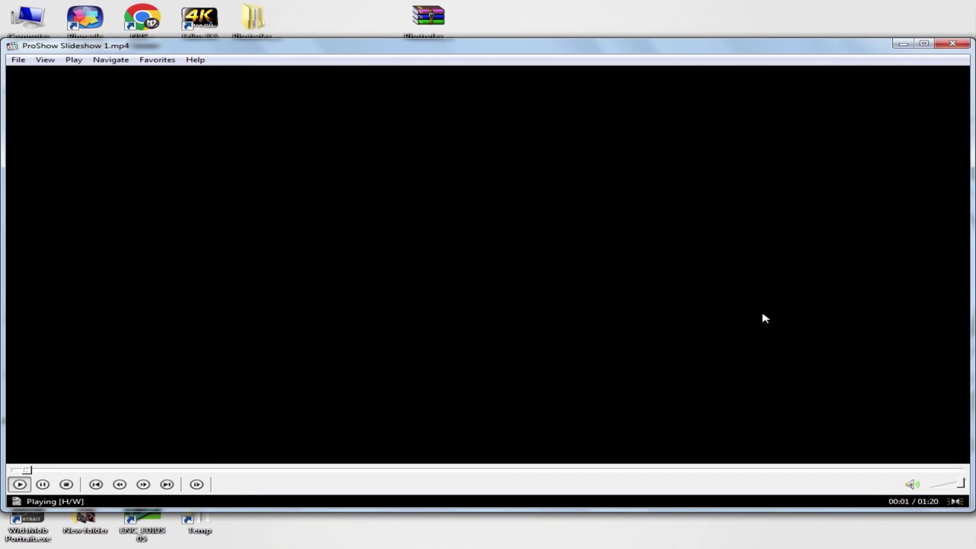
left_click(137, 468)
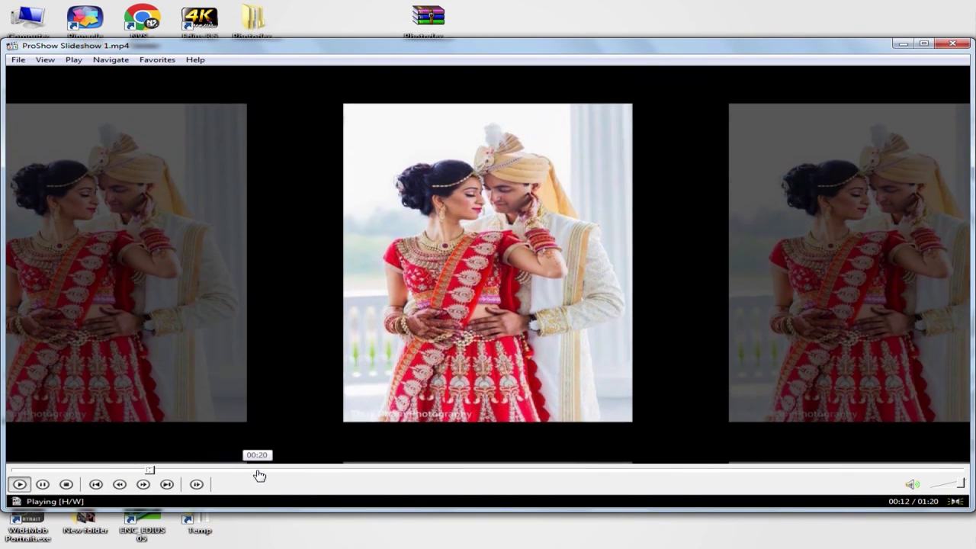
left_click(259, 476)
left_click(305, 476)
left_click(403, 477)
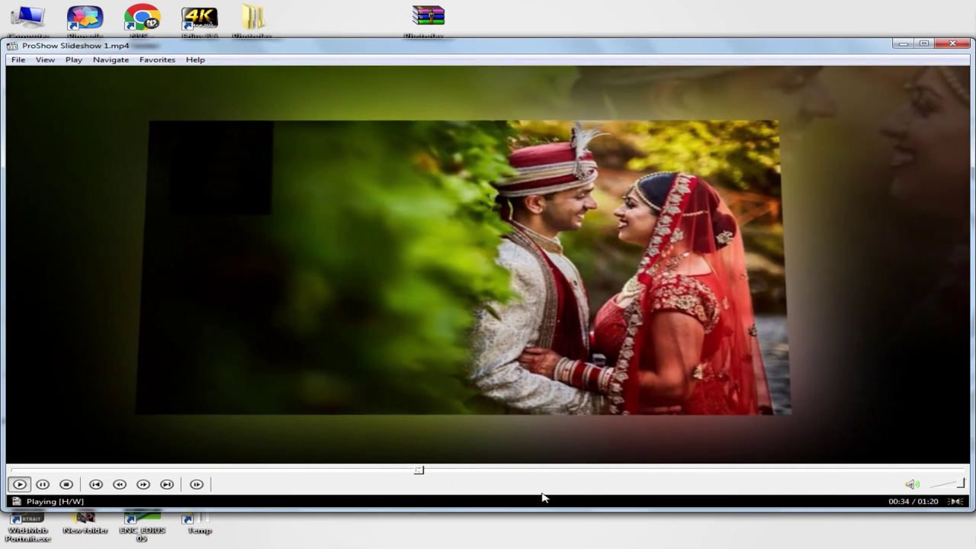
left_click(628, 471)
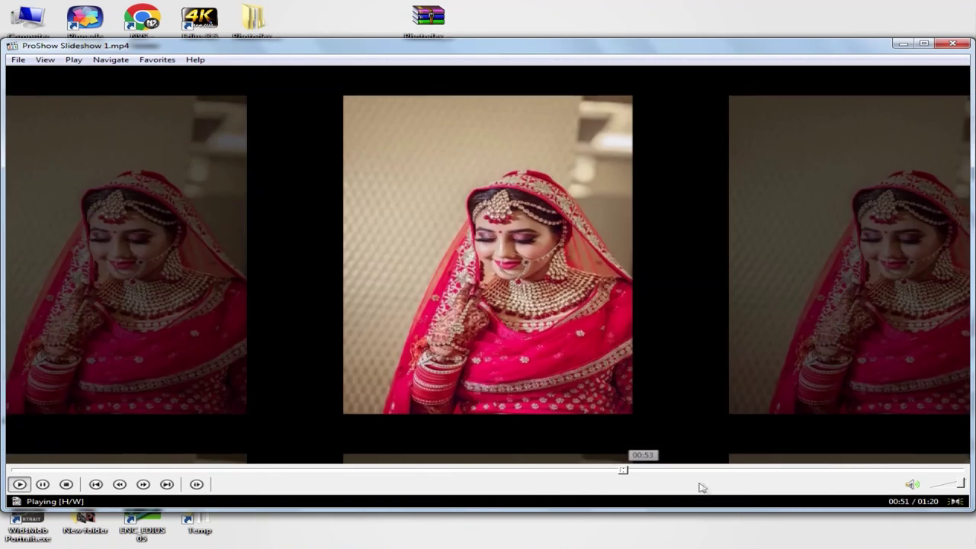